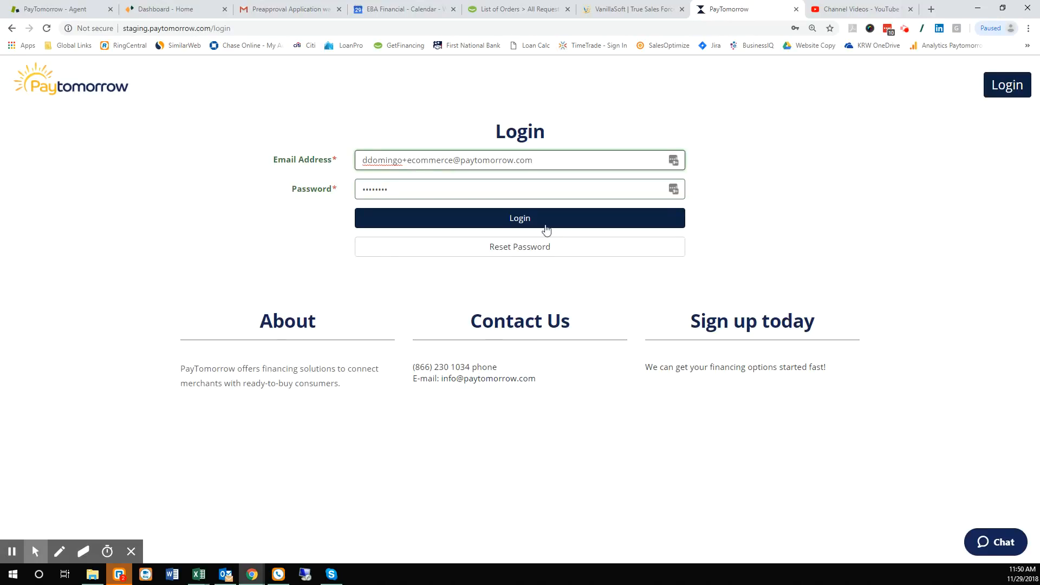
- Sign in to the PayTomorrow staging admin account with the entered e-mail and password
left_click(516, 220)
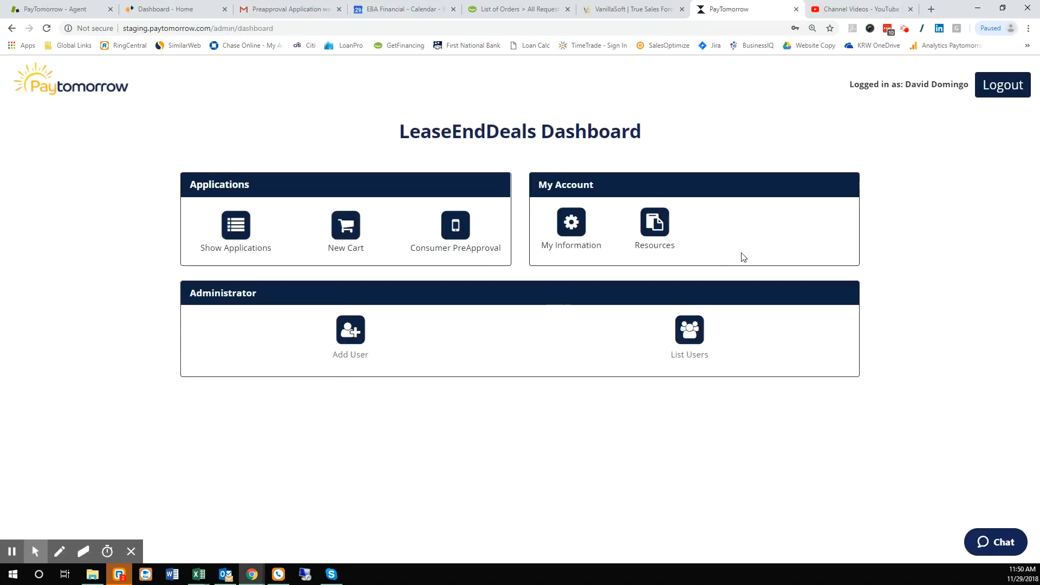
- Open the Applications List and highlight the newest application's PreApproved status and 5,000.00 maximum approval
left_click(250, 252)
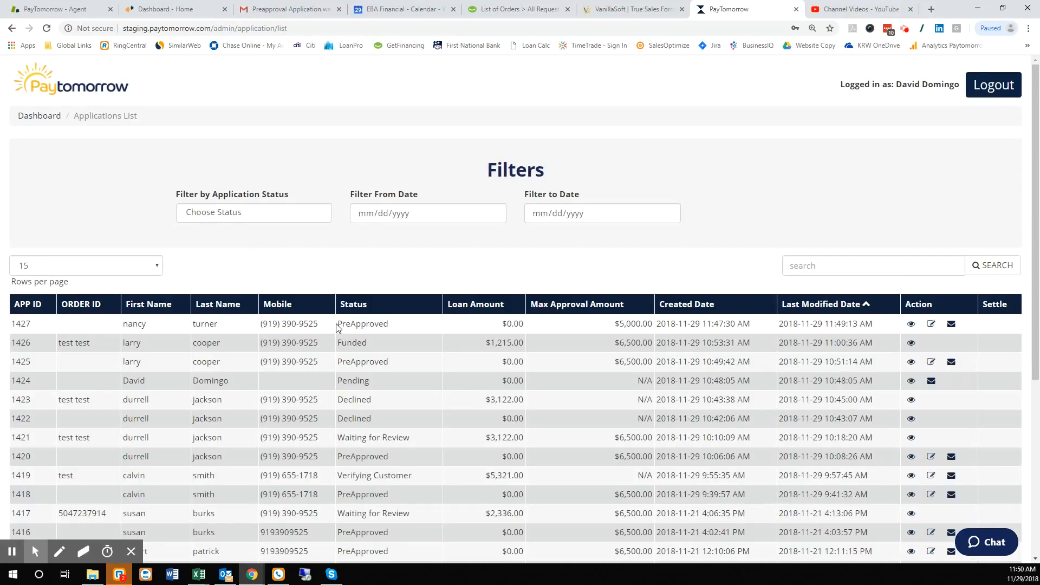
left_click_drag(337, 326, 399, 329)
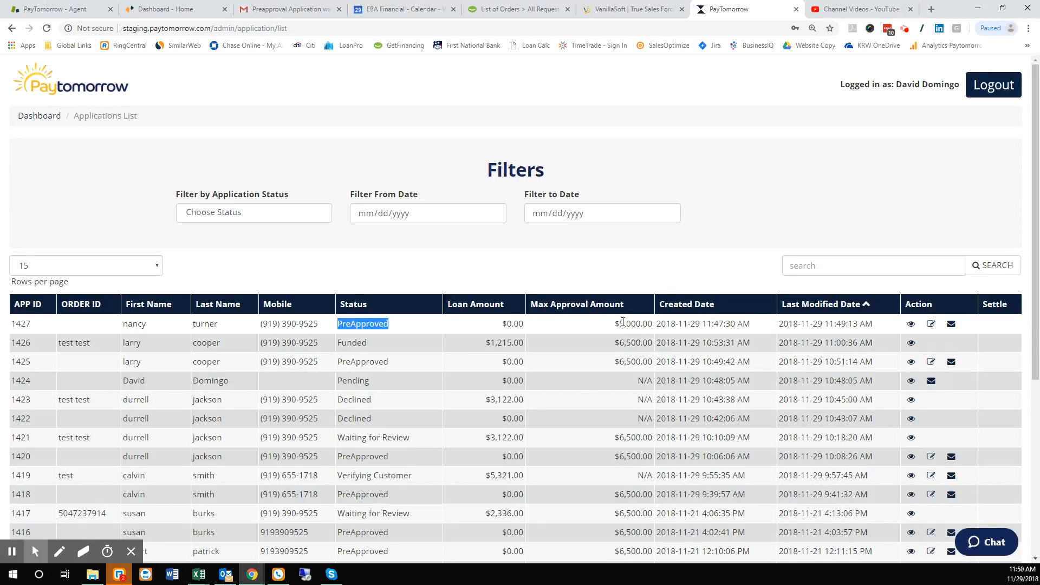
left_click_drag(619, 323, 653, 324)
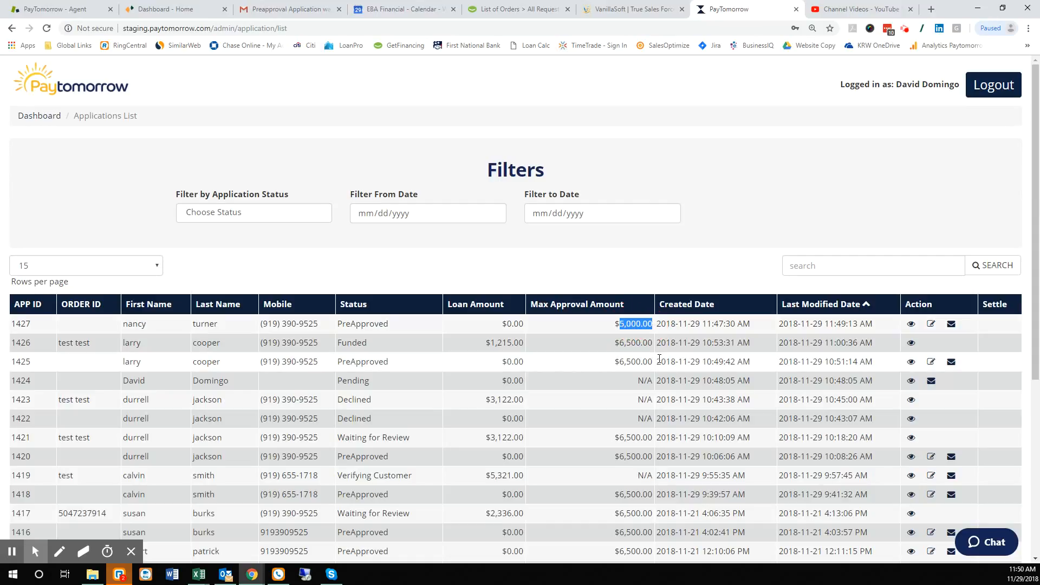
- Edit the newest application, entering the customer's home street, city and zip code, with Nebraska as state
left_click(932, 325)
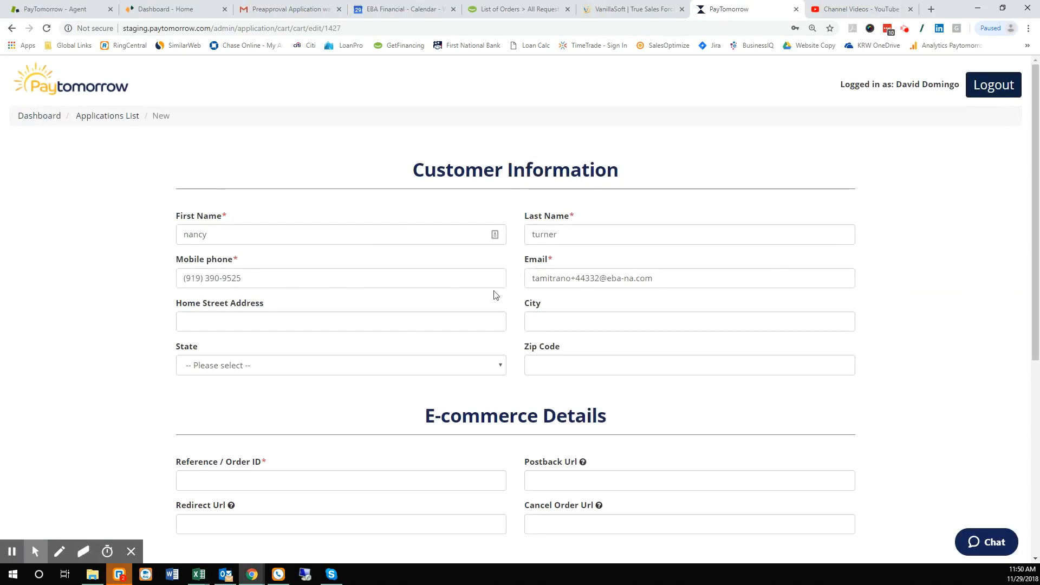
left_click(325, 319)
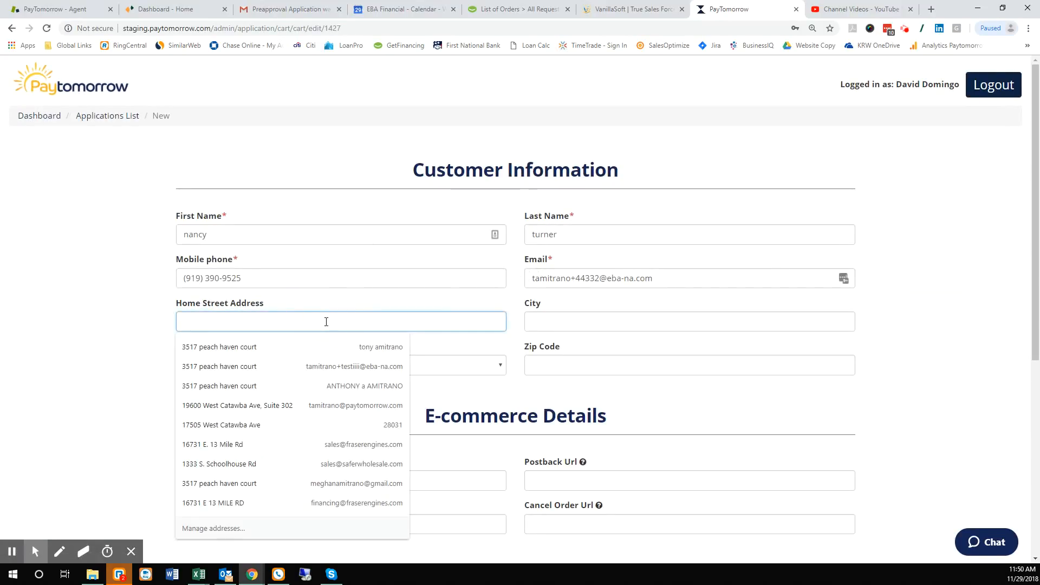
type("123 main")
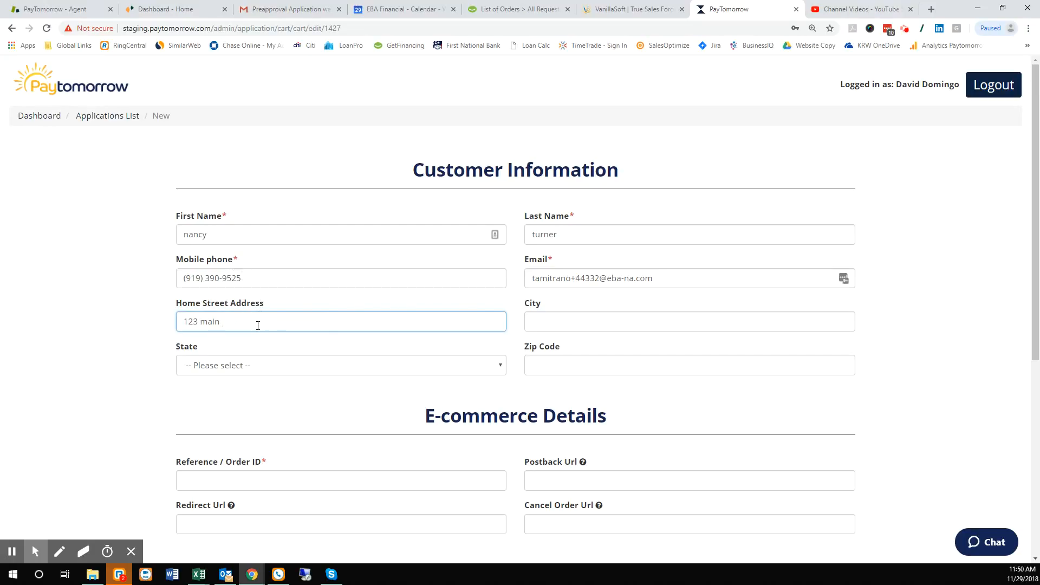
key("Tab")
type("raleigh")
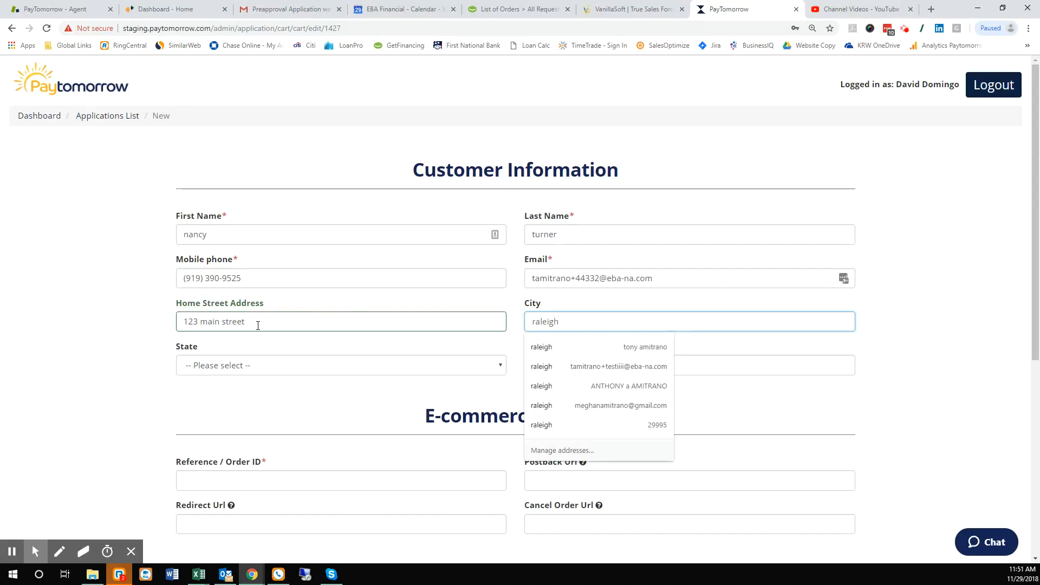
key("Tab")
key("n")
key("Tab")
type("12345")
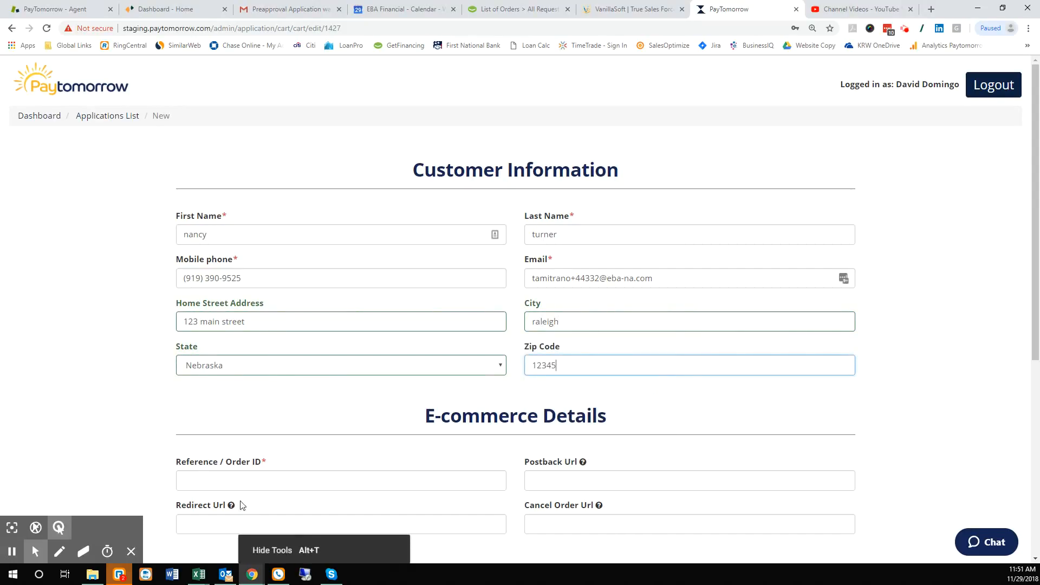
left_click(239, 476)
- Enter 'test test' as the reference / order ID
scroll(146, 426, "down", 4)
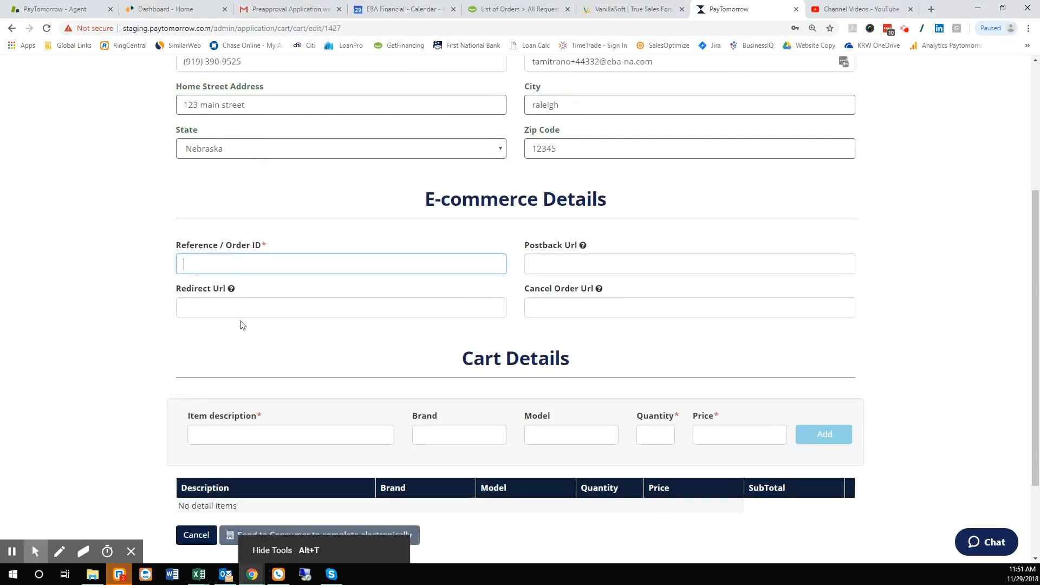
type("test test")
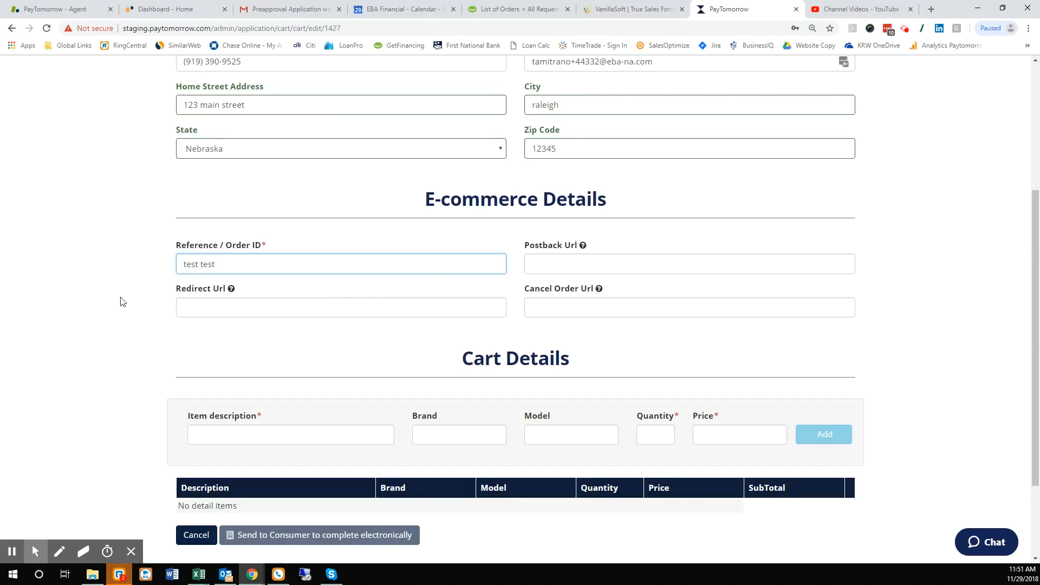
scroll(130, 299, "down", 2)
- Add one item to the cart: description 'item', brand 'draand', model 'model', quantity 1, price 1000
left_click(240, 325)
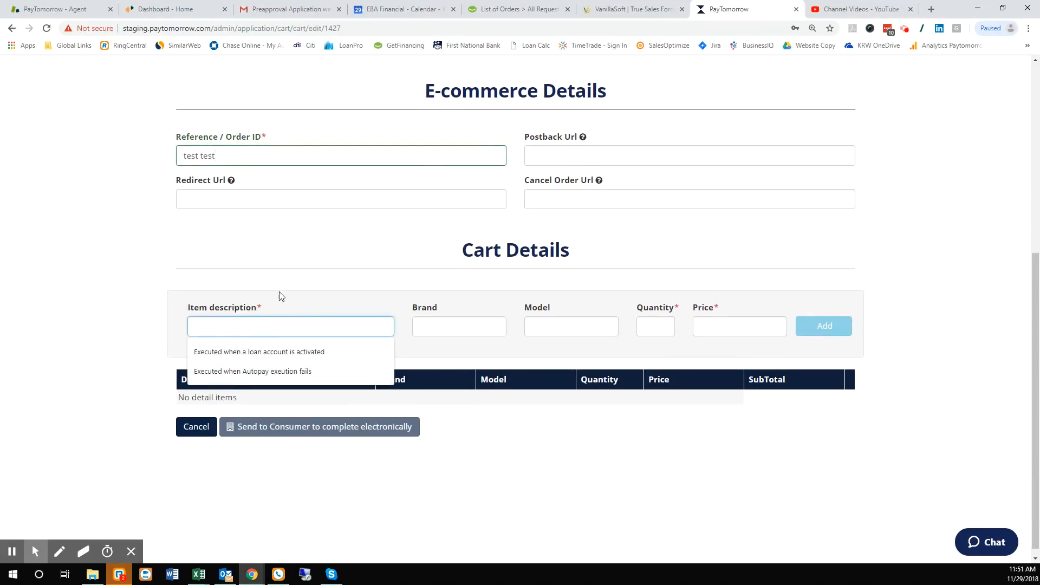
type("item")
key("Tab")
type("d")
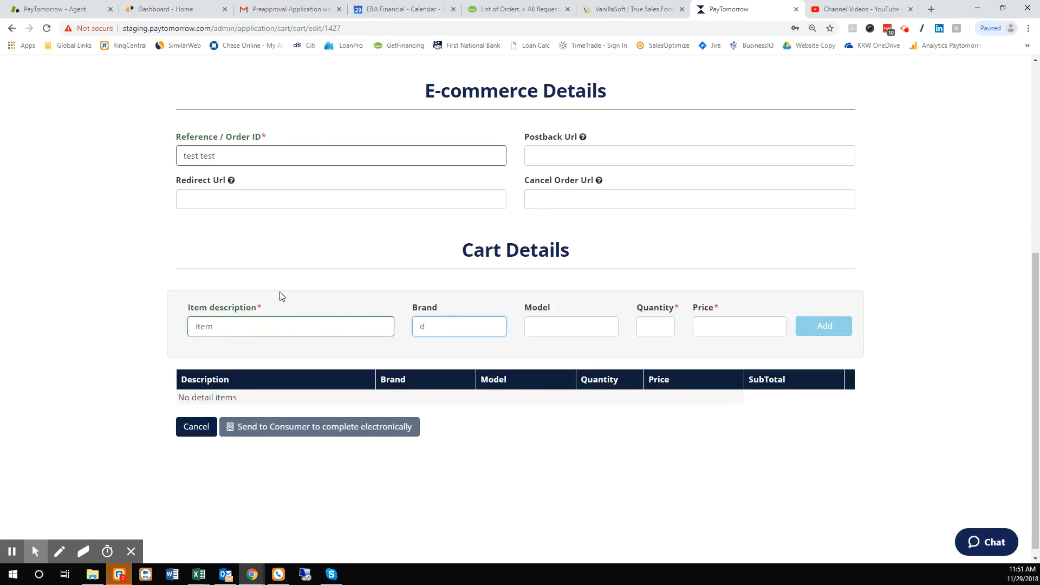
type("raand")
key("Tab")
type("m")
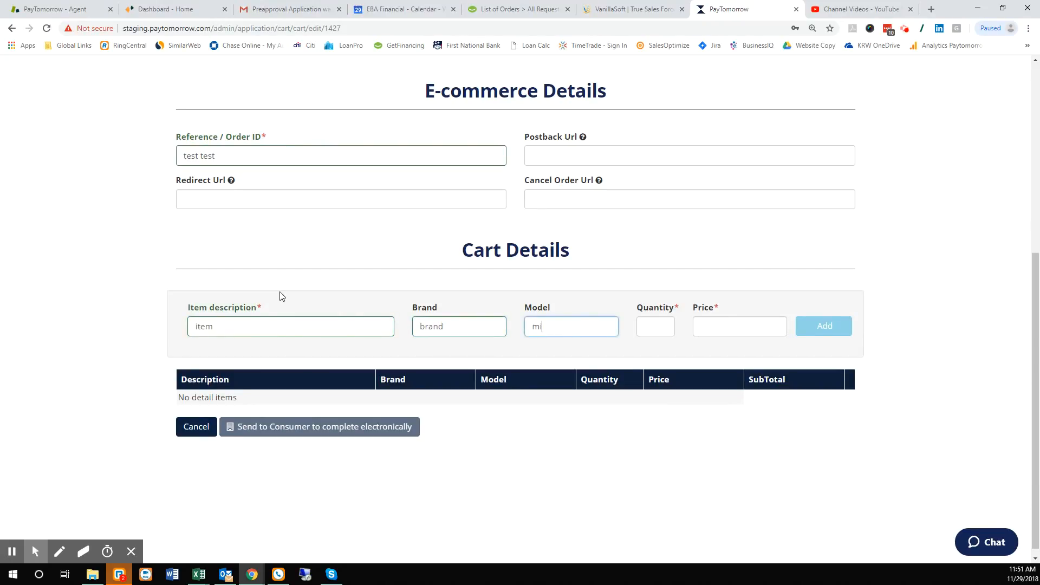
type("odel")
key("Tab")
type("1")
left_click(715, 328)
type("1000")
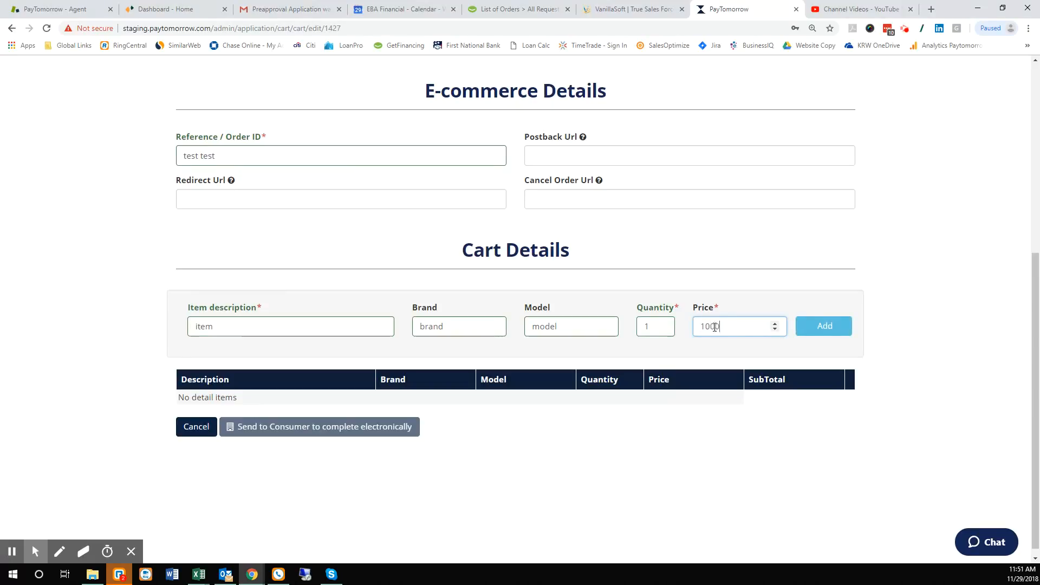
left_click(825, 331)
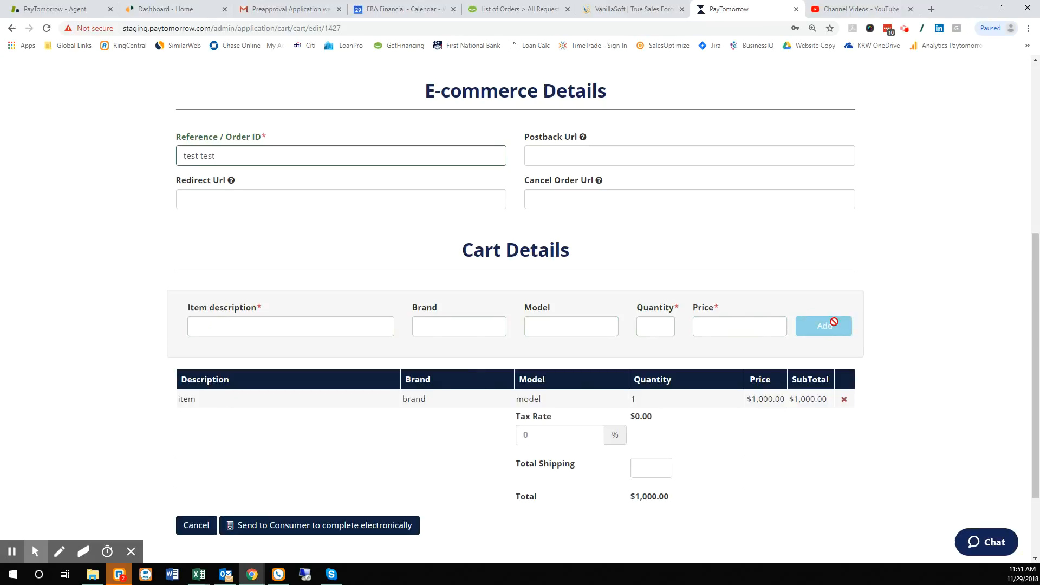
- Set total shipping to 125 and tax rate to 6.5%, then send the application to the consumer
left_click(650, 467)
type("125")
left_click(523, 435)
type("6.5")
left_click(453, 441)
scroll(450, 444, "down", 2)
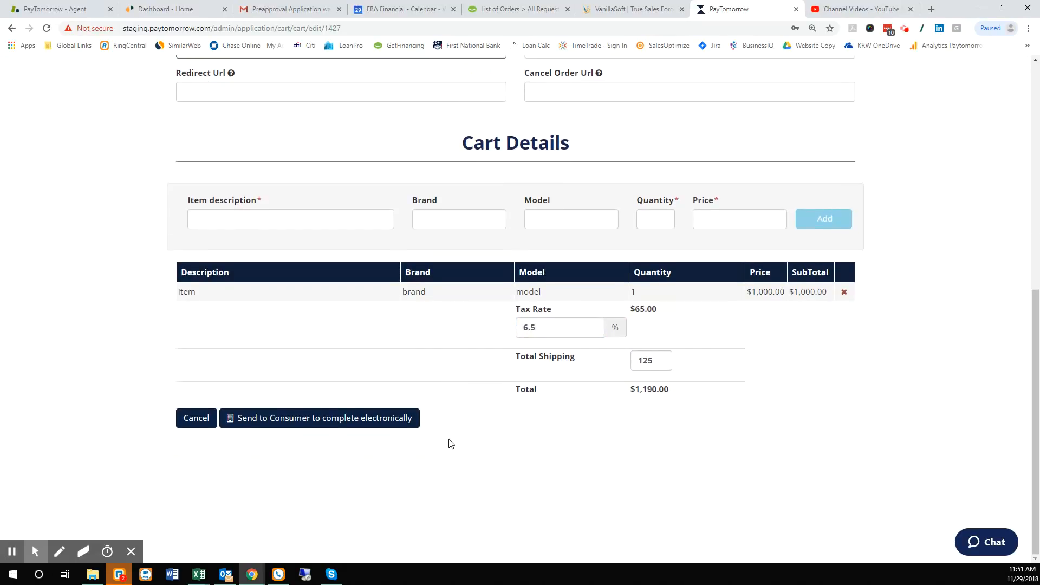
left_click(318, 423)
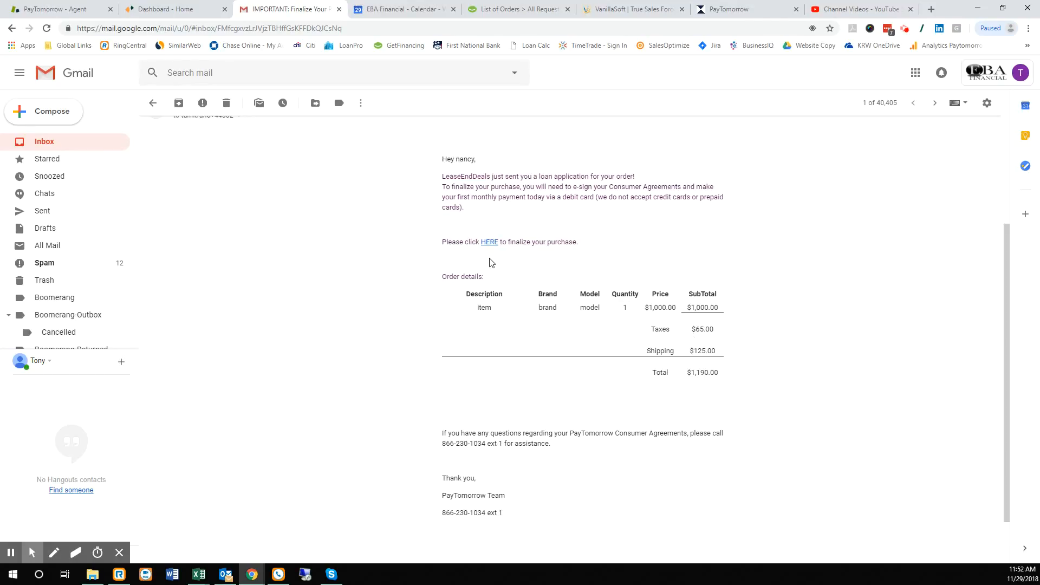
- Follow the finalize-purchase link in the LeaseEndDeals e-mail to the verification form
left_click(490, 244)
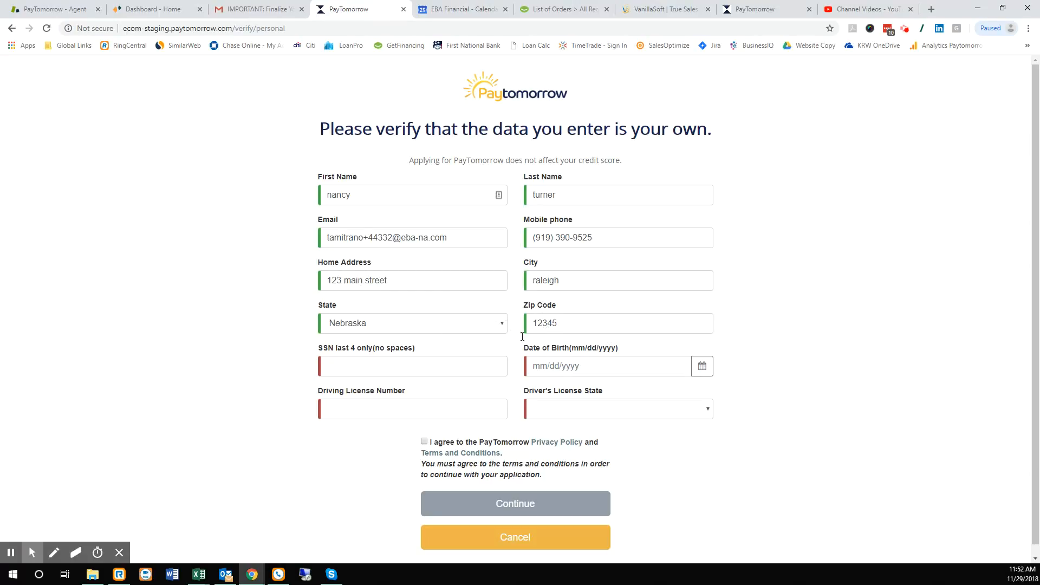
- Enter the last four SSN digits, then fill the date of birth and licence number from saved entries
left_click(348, 366)
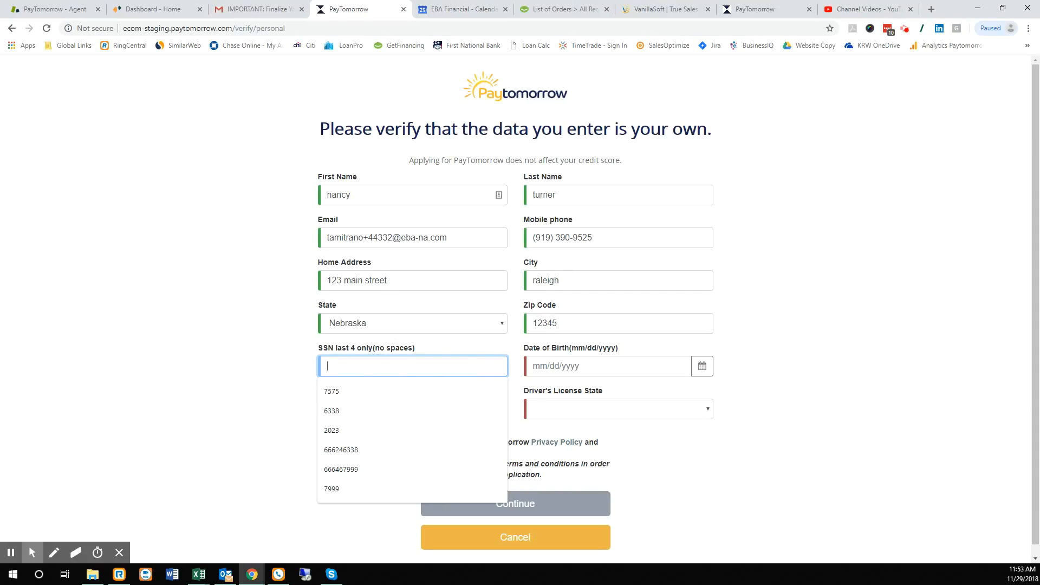
key("alt+Tab")
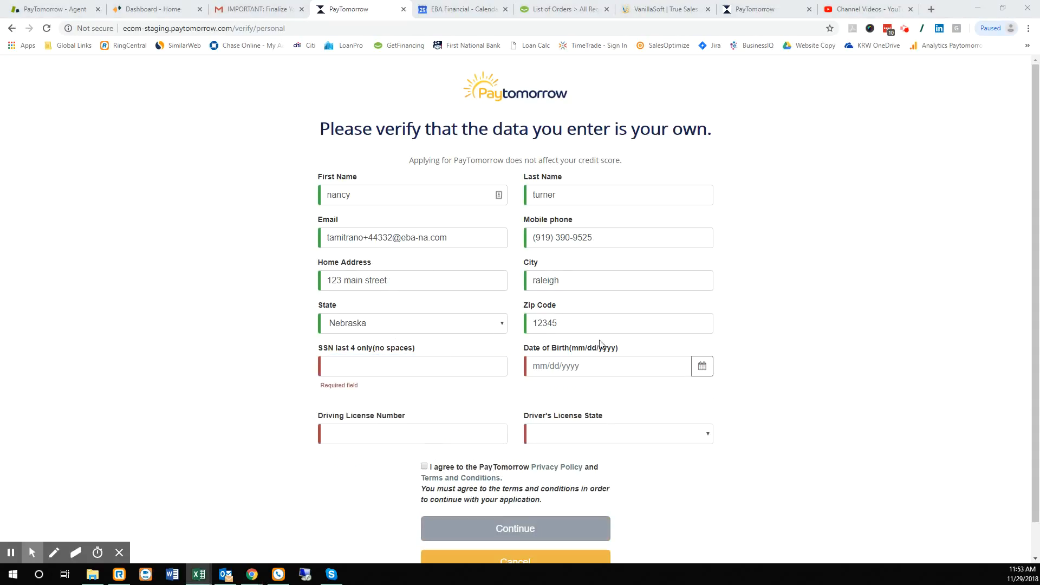
left_click(428, 368)
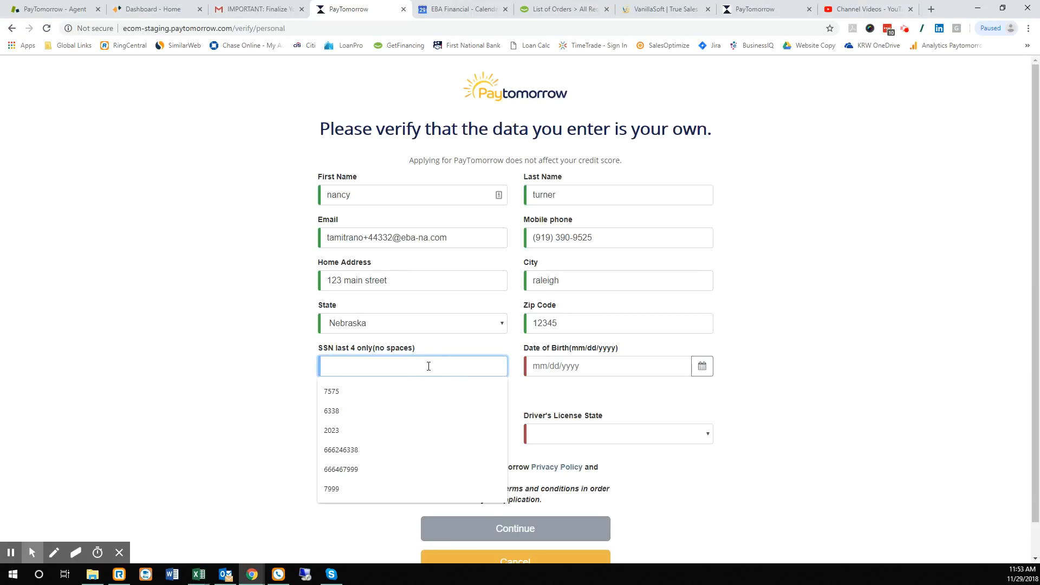
type("0880")
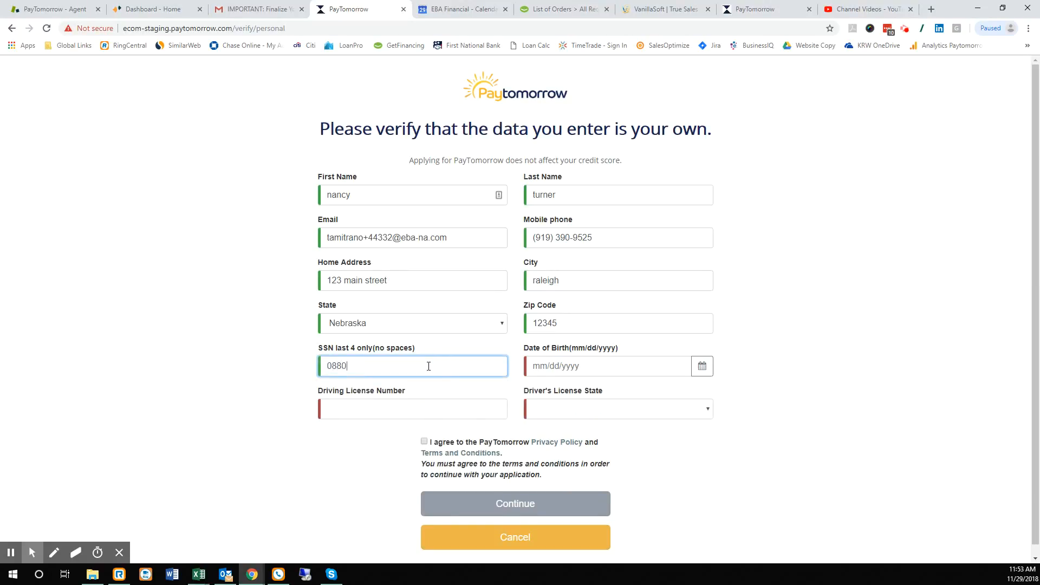
left_click(546, 369)
left_click(677, 389)
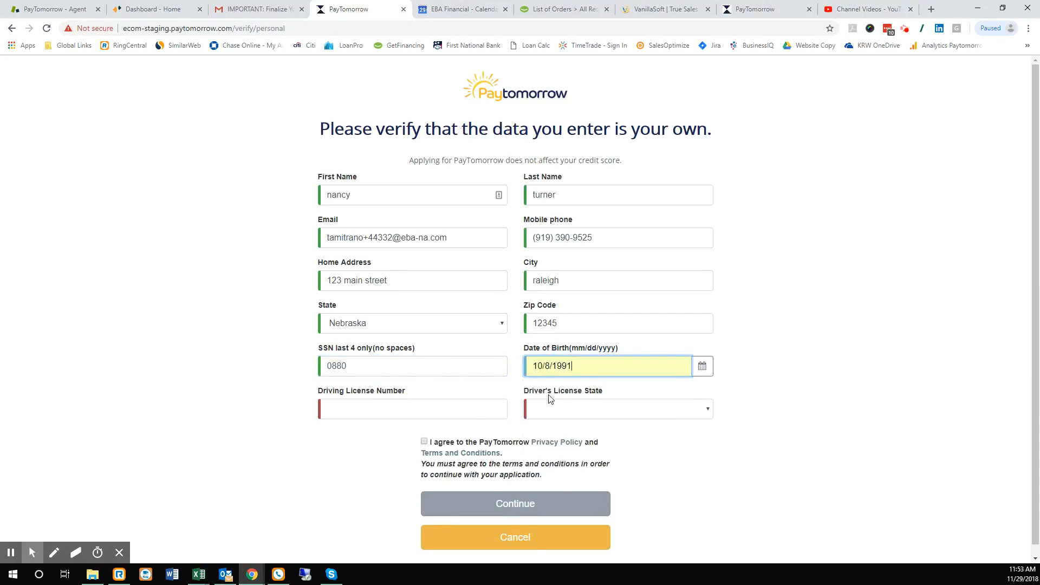
left_click(436, 410)
left_click(427, 434)
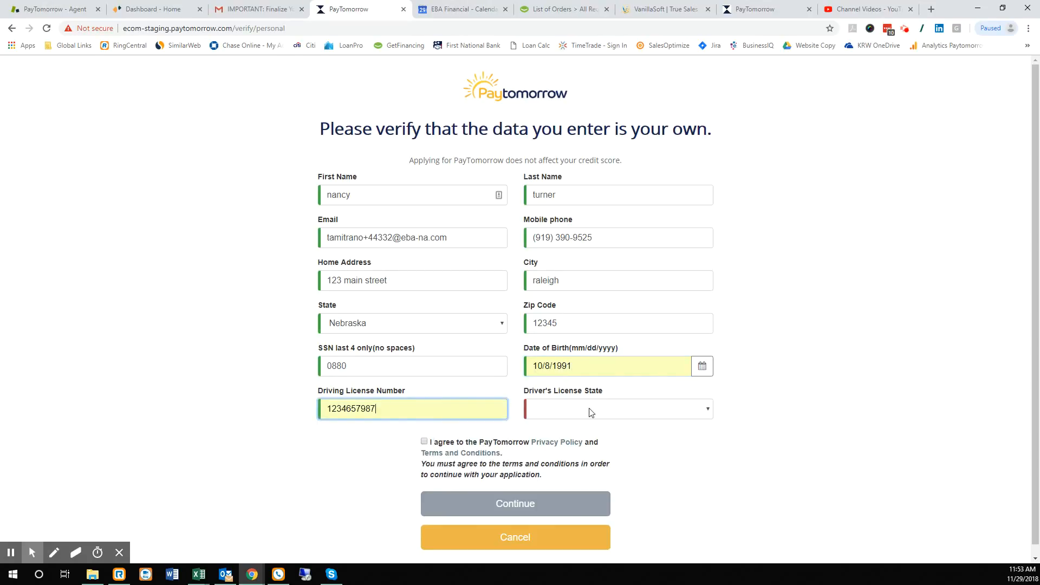
- Choose Indiana as driver's licence state, accept the privacy policy and terms, and submit
left_click(585, 412)
left_click(570, 348)
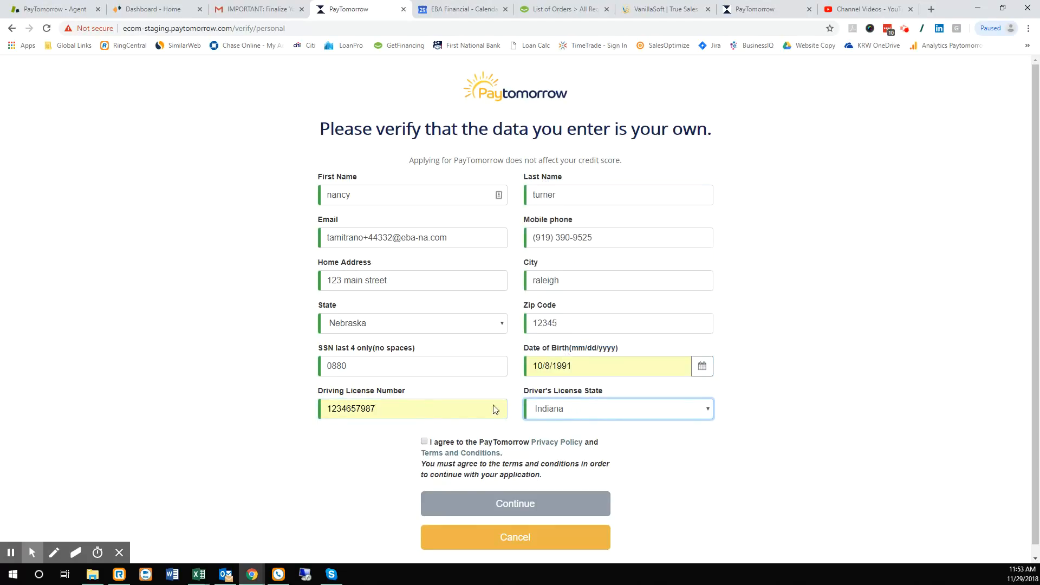
left_click(425, 442)
left_click(512, 487)
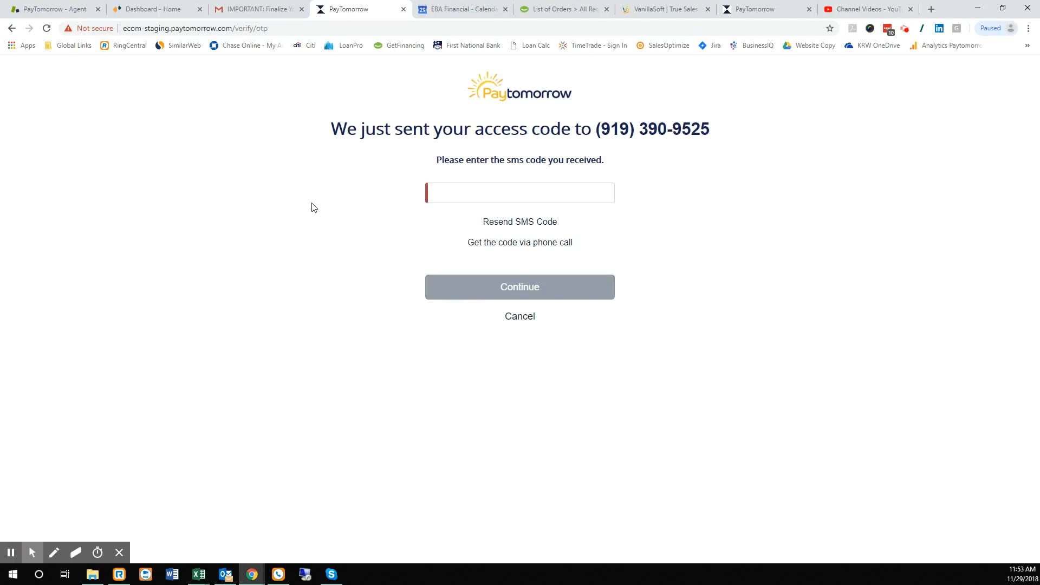
- Enter and submit the SMS access code
left_click(440, 189)
type("12345")
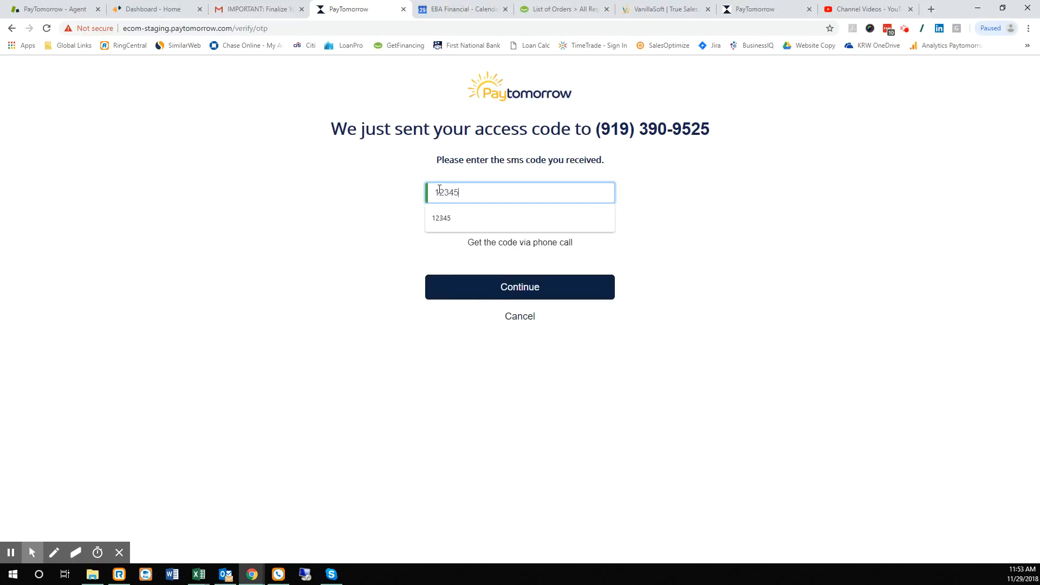
left_click(512, 290)
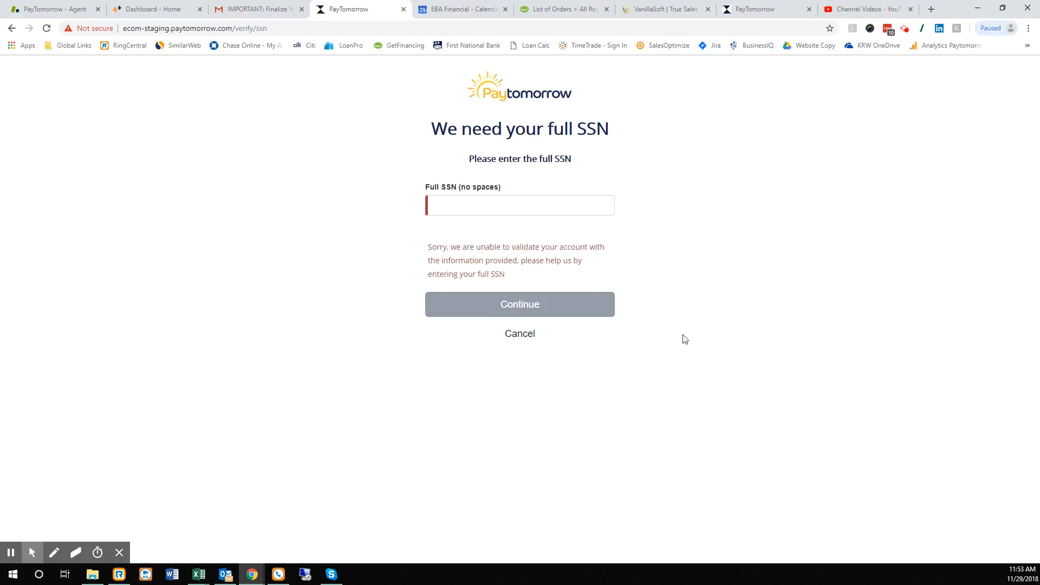
- Enter and submit the customer's full SSN for verification
left_click(455, 205)
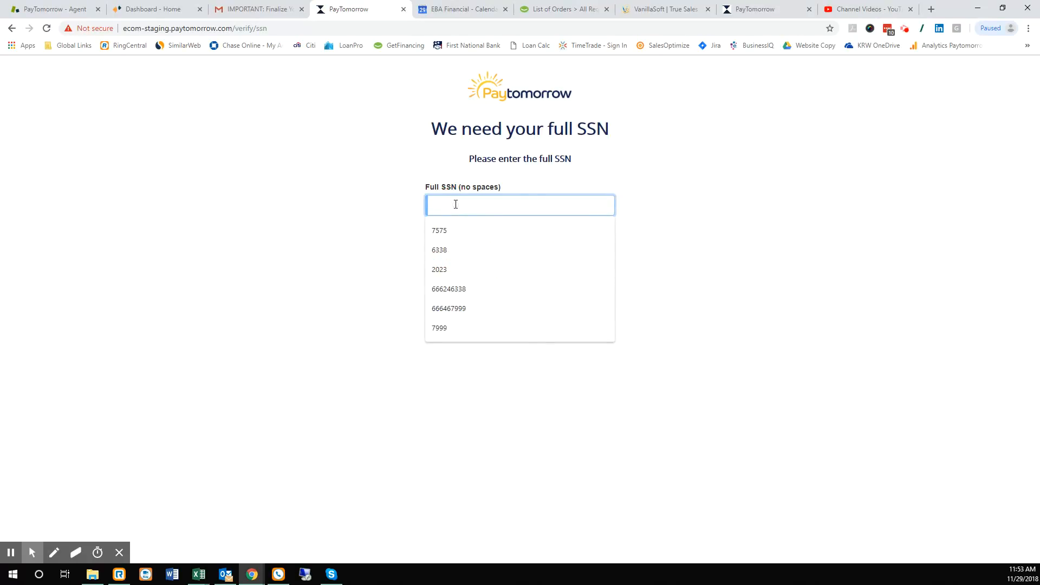
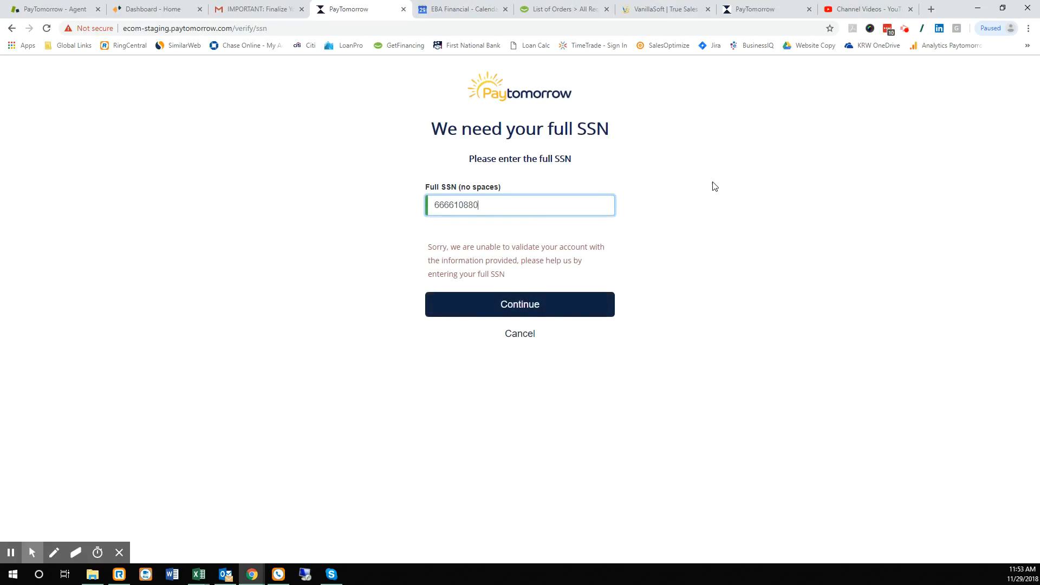
left_click(520, 306)
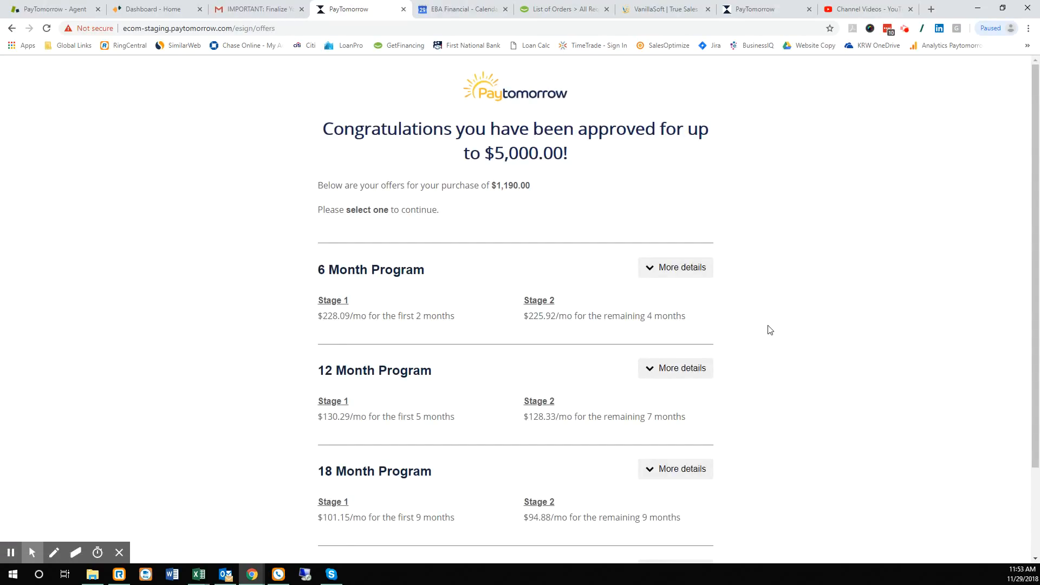
- Review the 24 Month Program details and select that offer
scroll(770, 329, "down", 2)
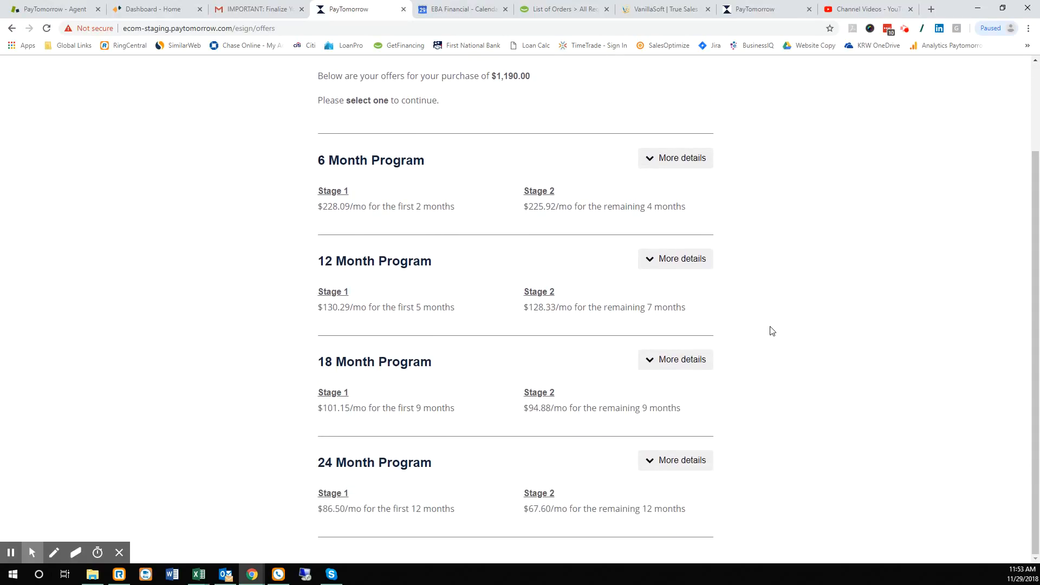
left_click(656, 464)
scroll(770, 412, "down", 1)
scroll(781, 388, "down", 5)
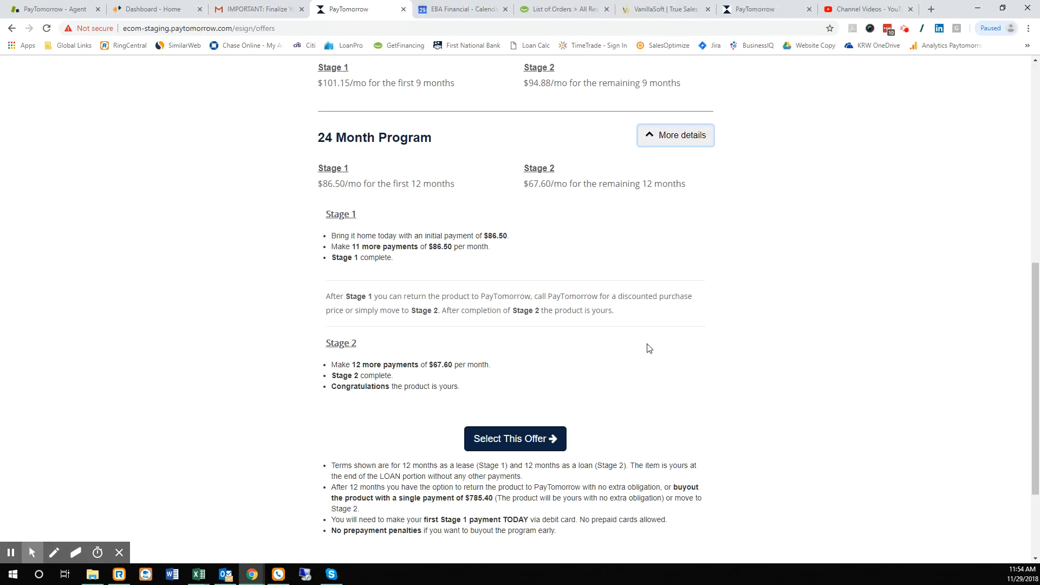
scroll(649, 348, "down", 1)
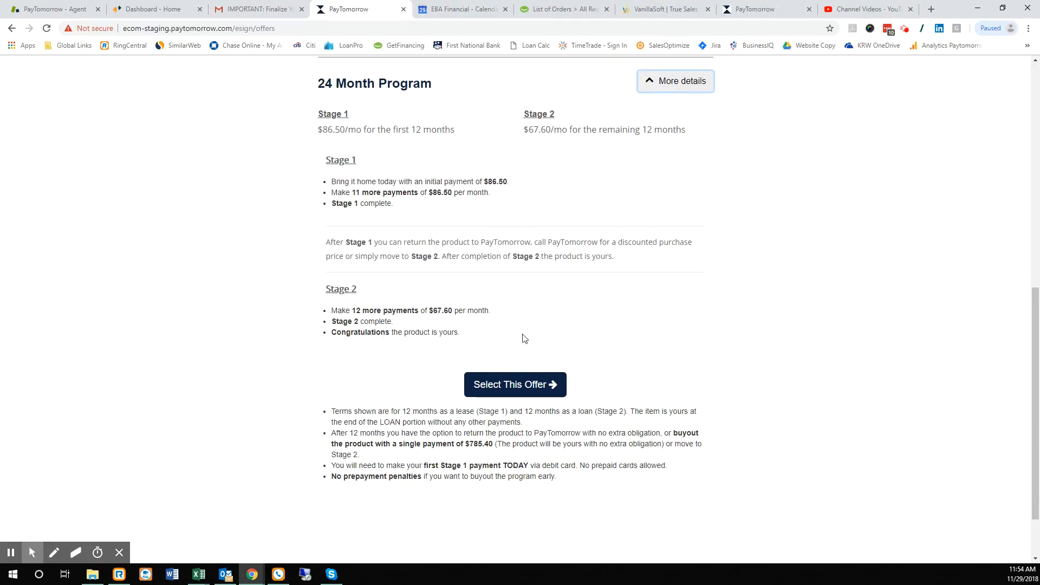
left_click(512, 384)
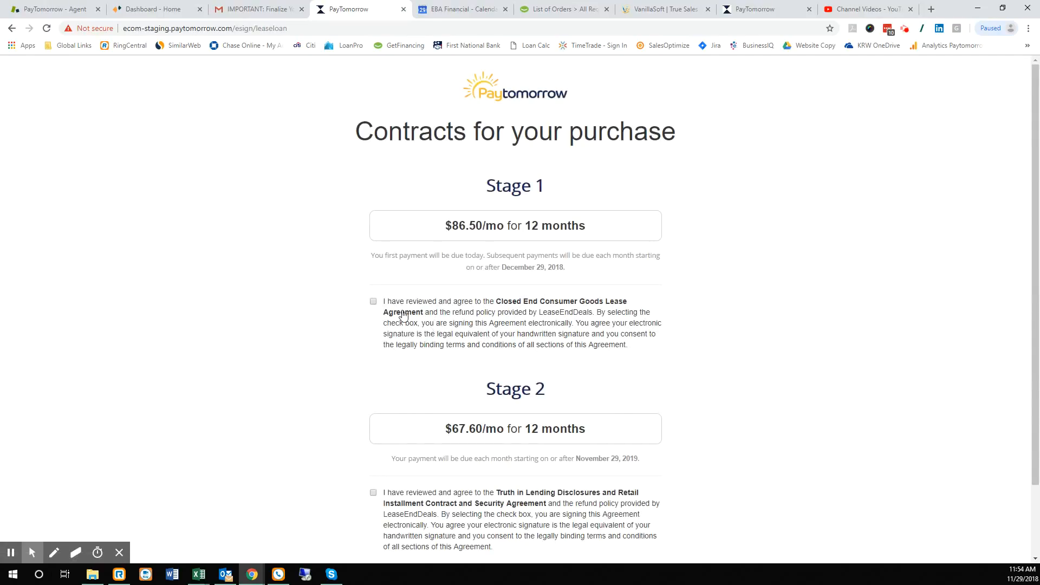
- Agree to the Stage 1 lease and Stage 2 loan agreements and accept the terms
left_click(373, 301)
scroll(347, 347, "down", 2)
left_click(373, 409)
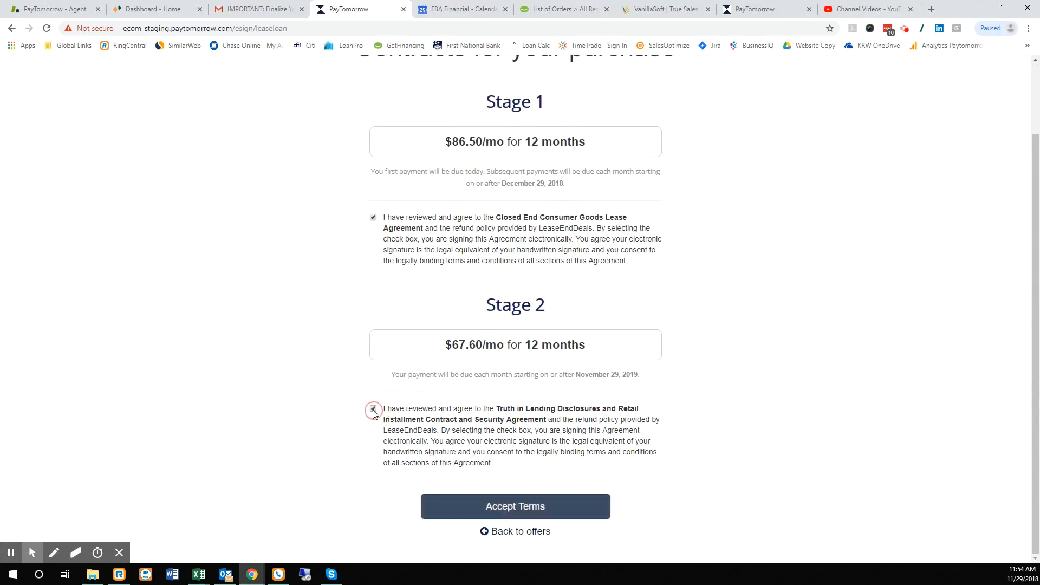
left_click(531, 506)
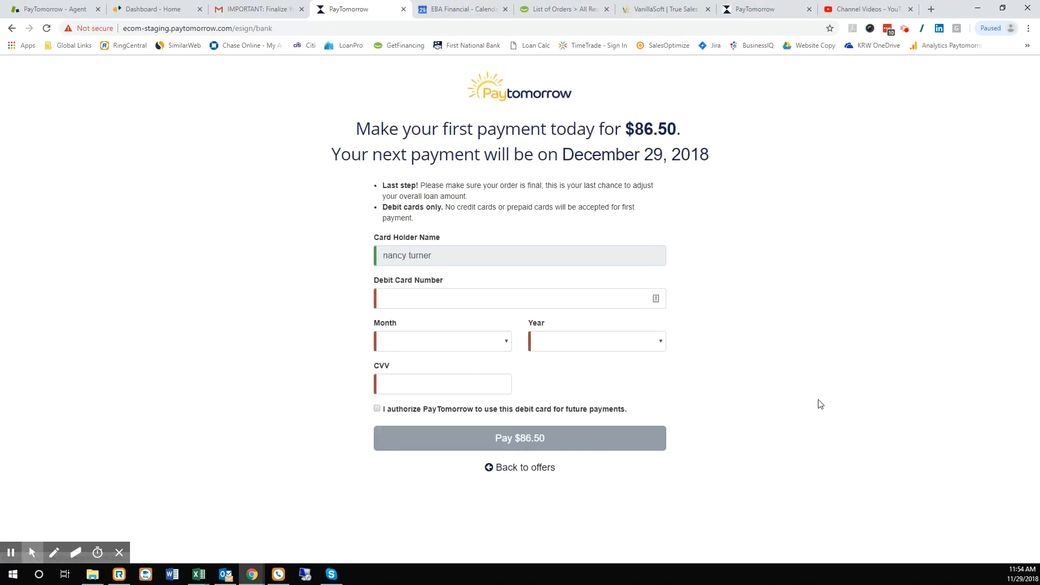
- Enter the debit card number, Apr 2021 expiry and CVV, and authorize future payments
left_click(417, 301)
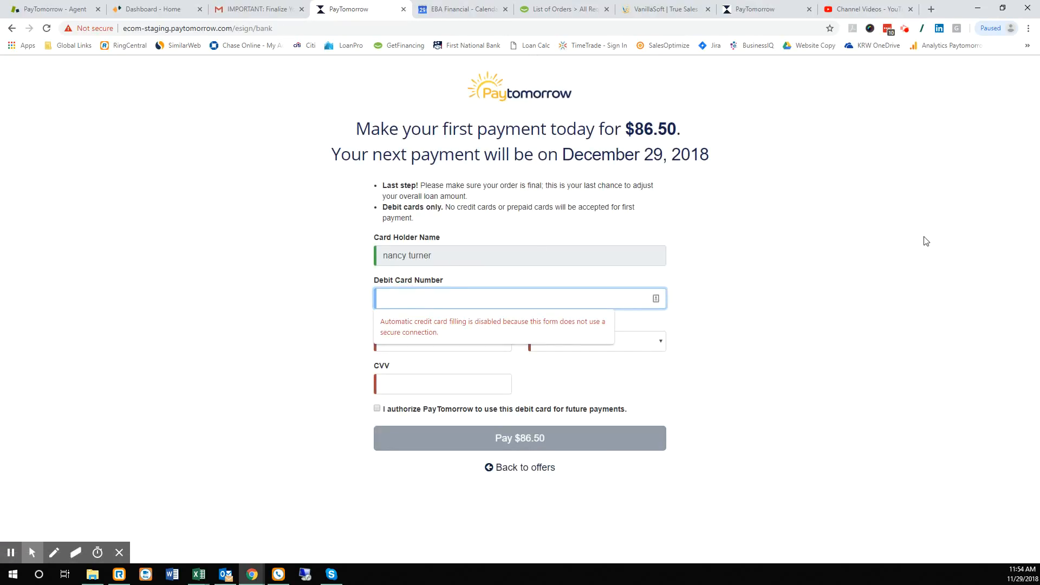
type("4444 3333 2222 1111")
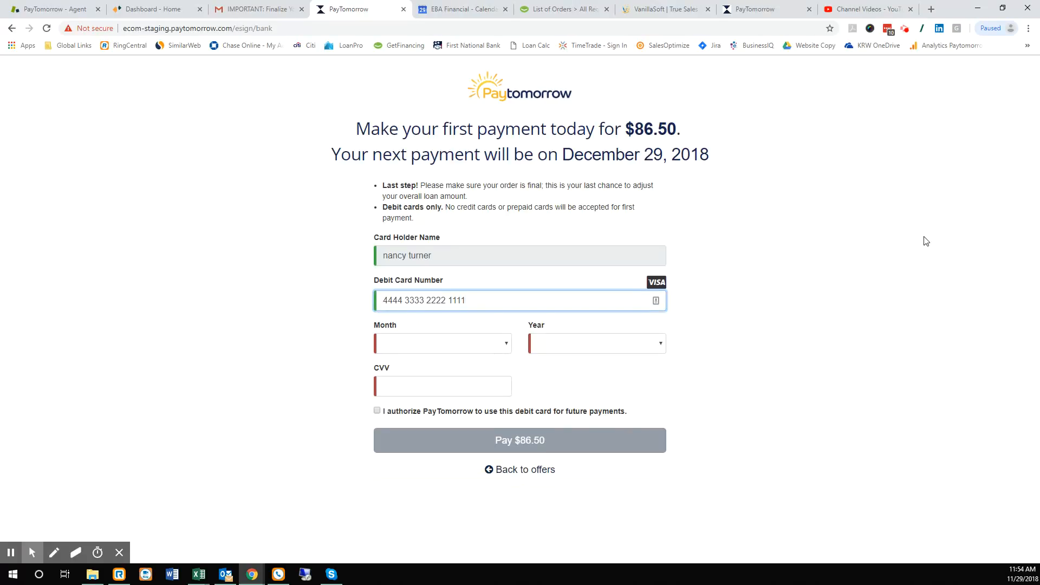
left_click(439, 343)
left_click(434, 392)
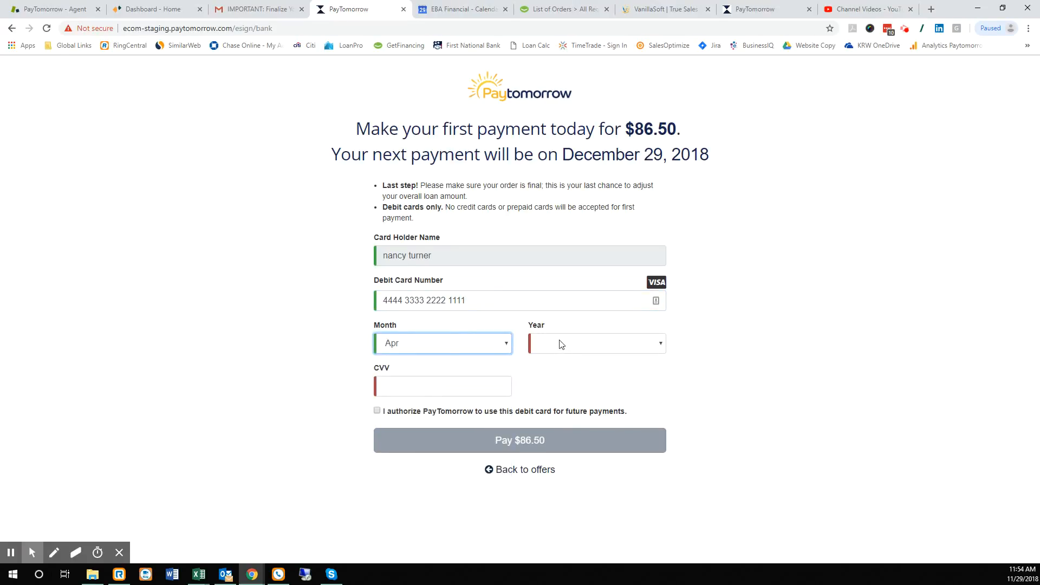
left_click(563, 345)
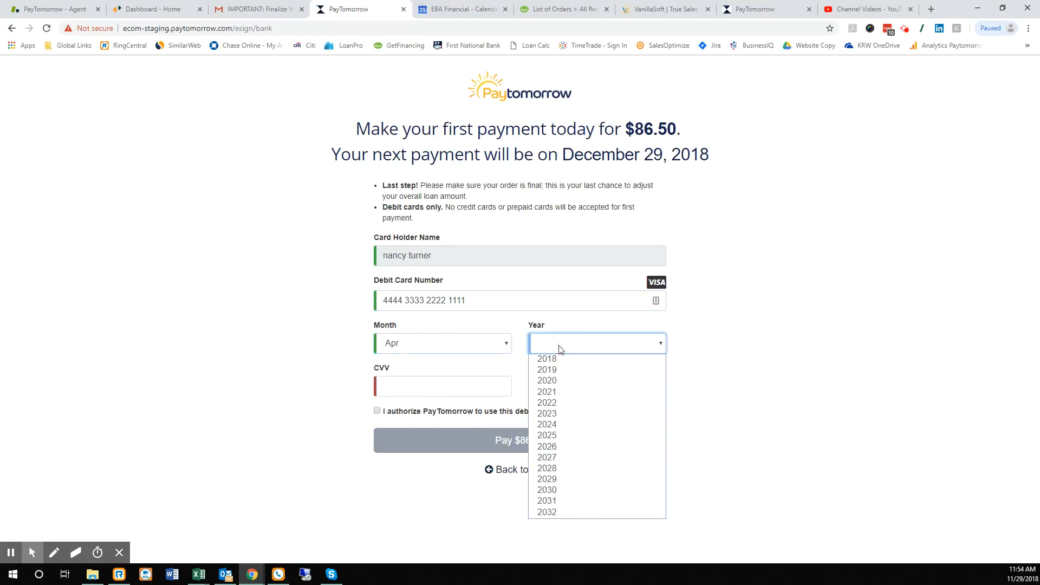
left_click(550, 392)
left_click(407, 388)
type("123")
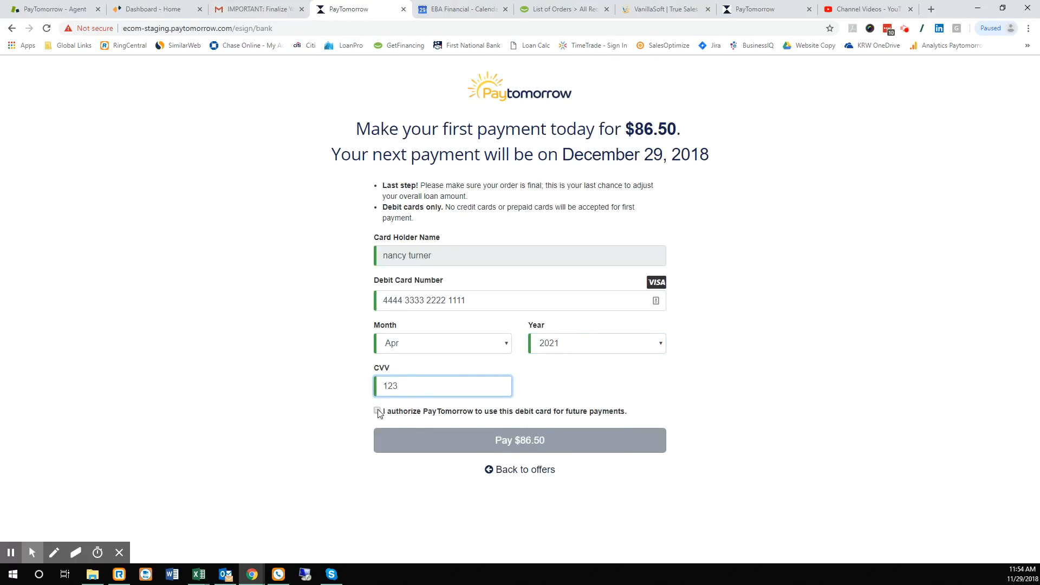
left_click(378, 412)
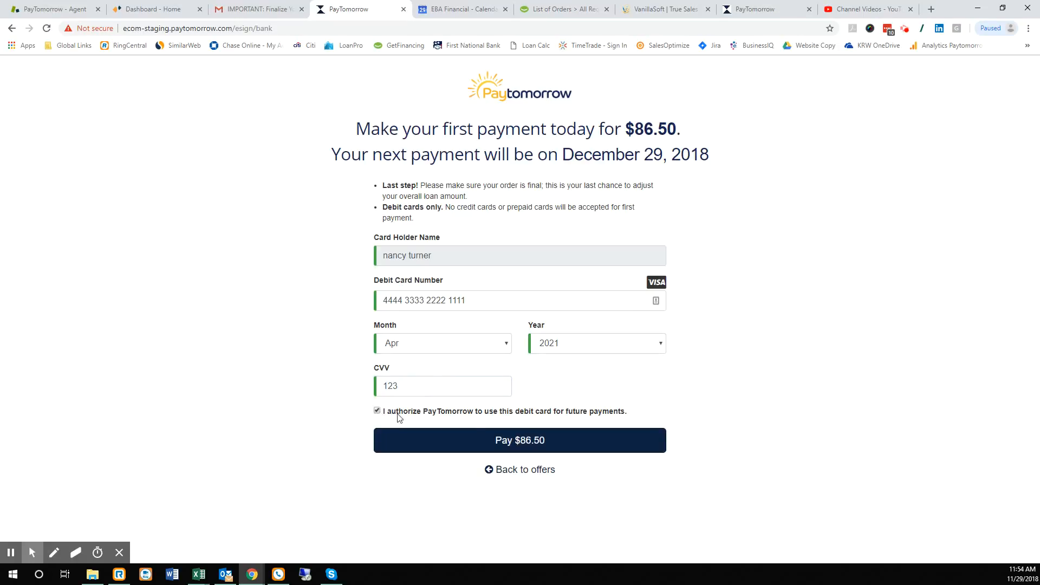
- Pay the $86.50 first payment, dismiss the save-card prompt, and return to the admin Applications List
left_click(548, 446)
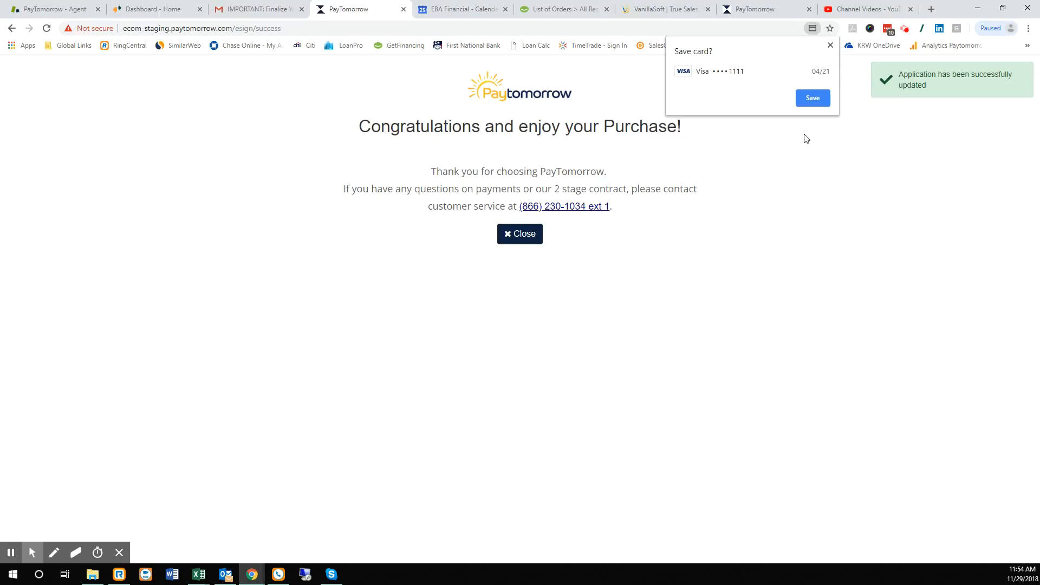
left_click(830, 45)
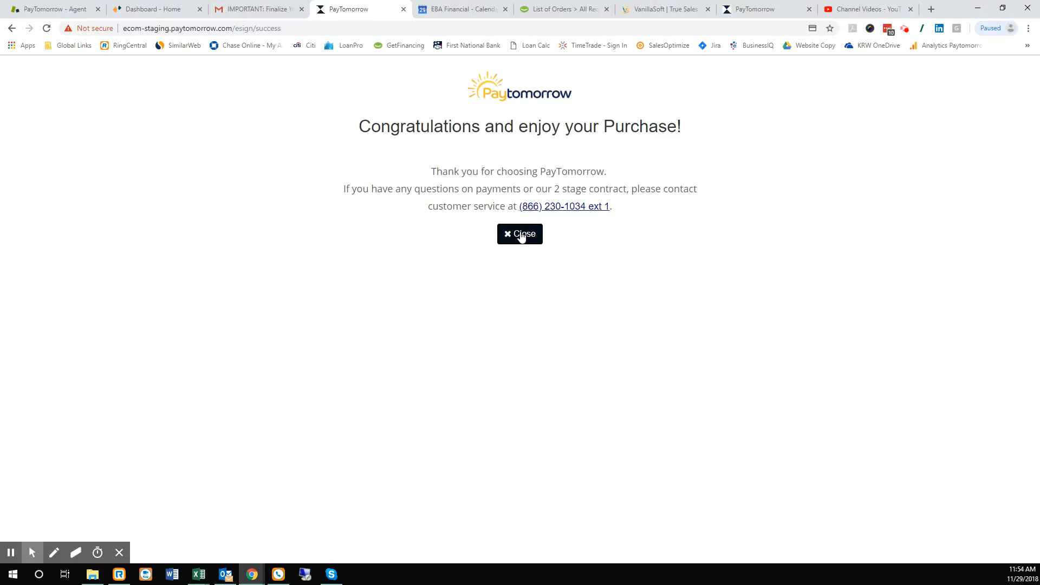
left_click(520, 237)
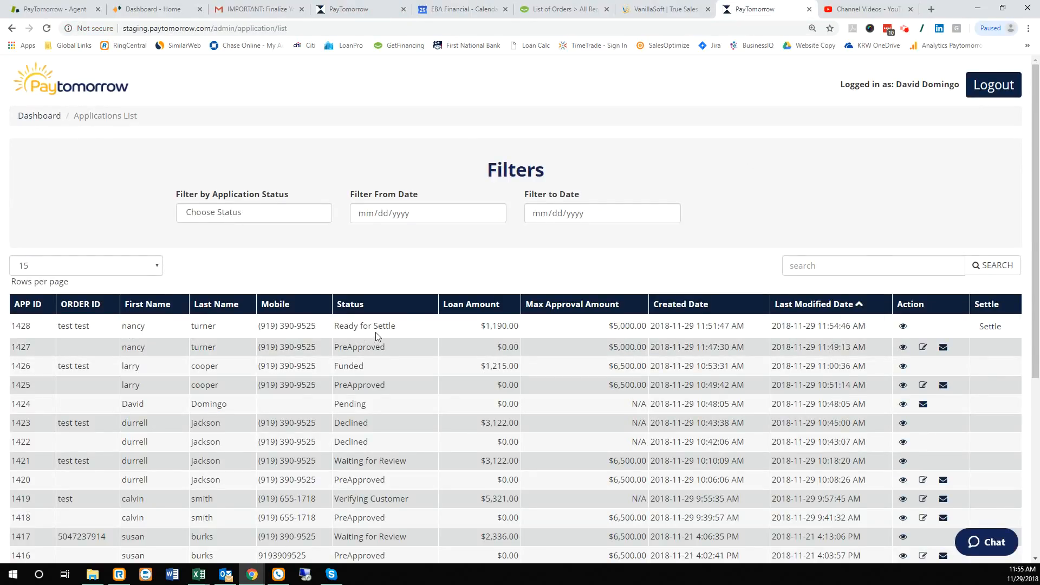
- Settle the top $1,190.00 application 1428 from Ready for Settle so its status becomes Funded
left_click_drag(333, 324, 396, 325)
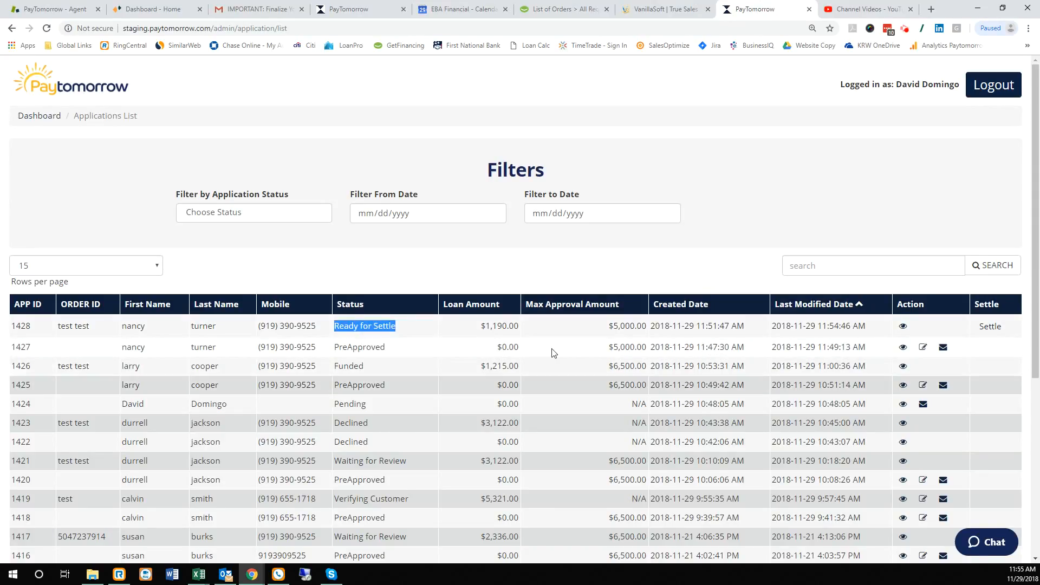
left_click(990, 327)
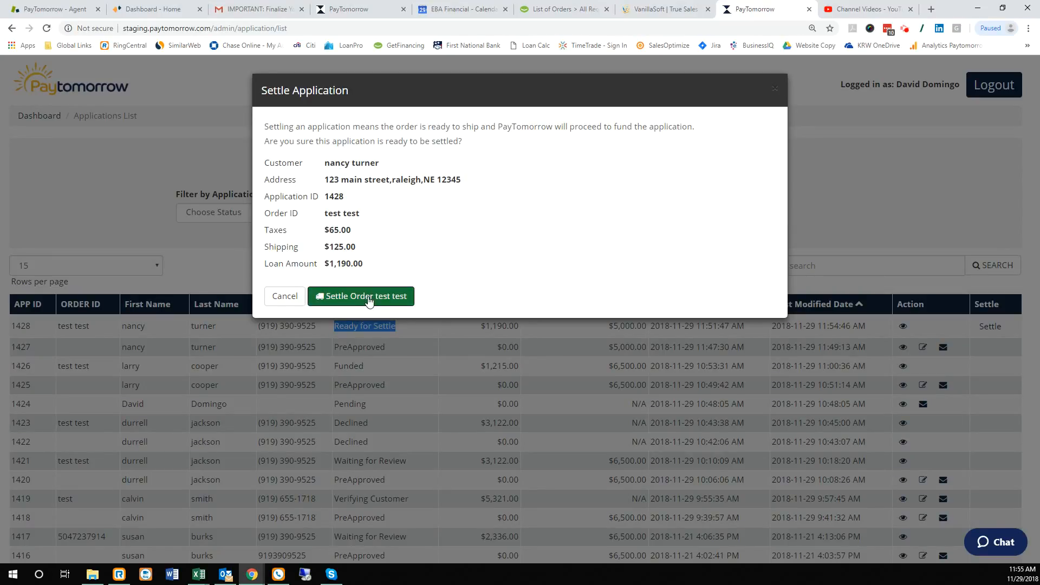
left_click(367, 300)
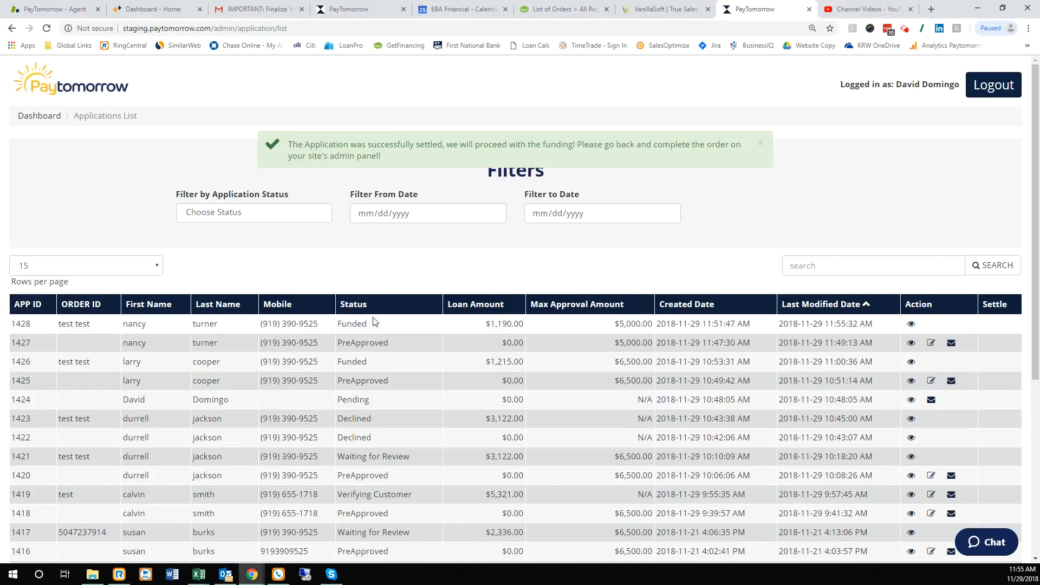
double_click(365, 323)
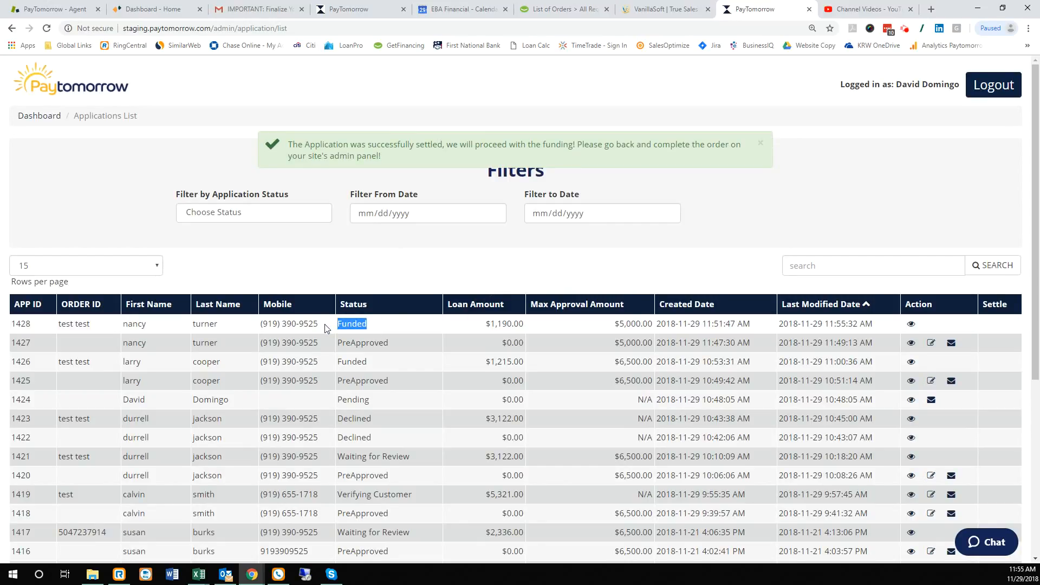